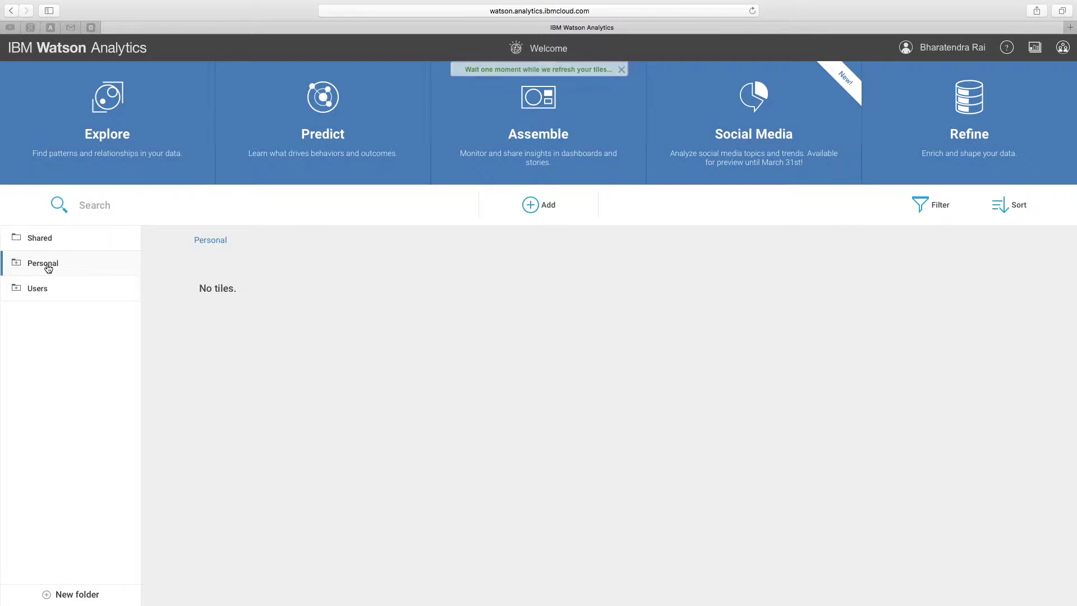
Show the Personal folder and start adding a data file from the Desktop.
key("super+equal")
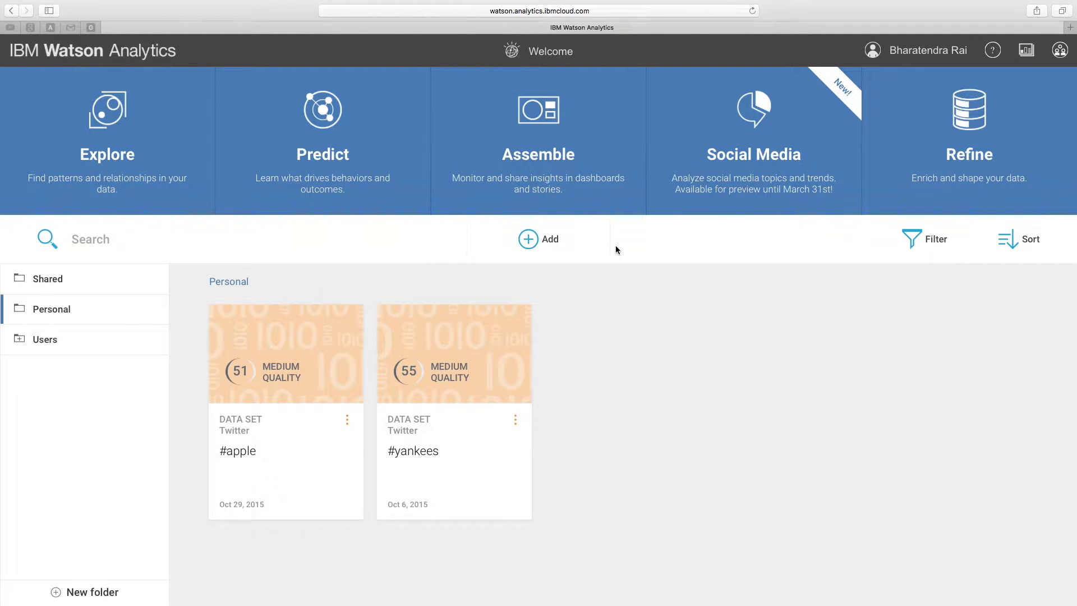
left_click(552, 244)
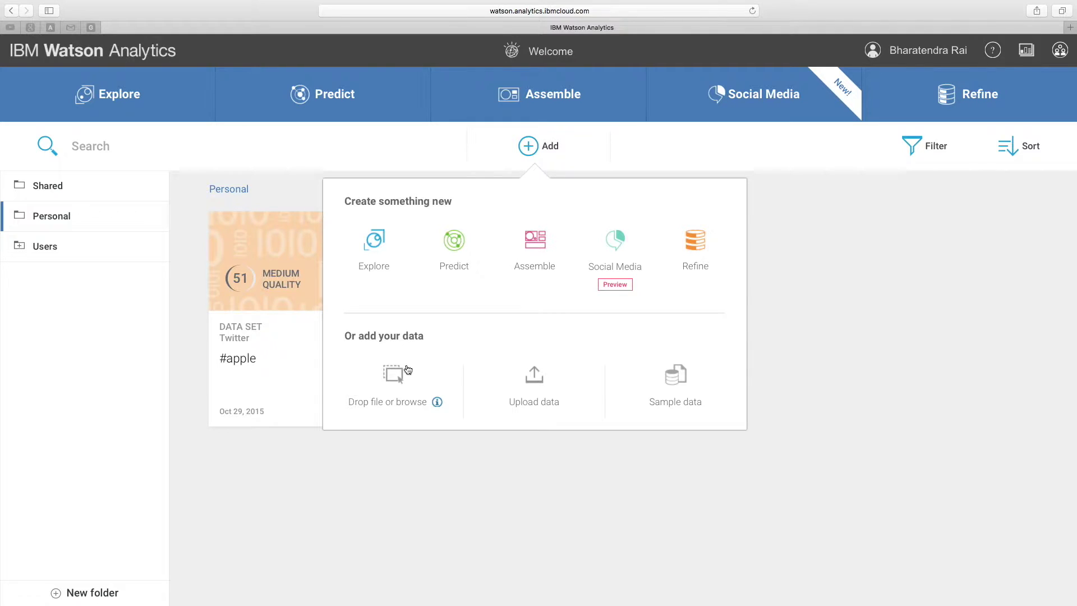
key("Escape")
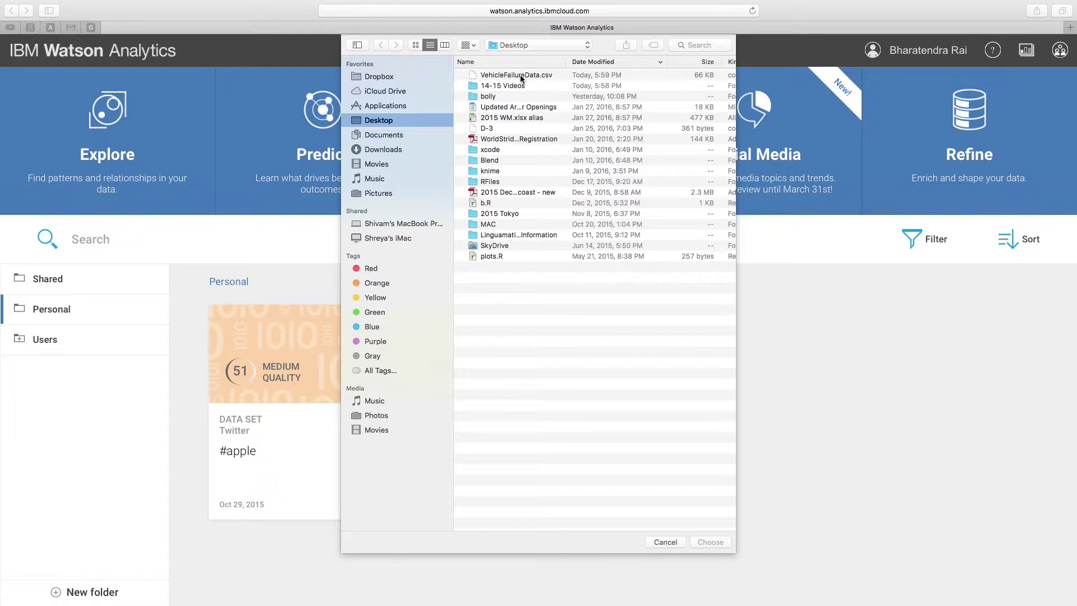
Select VehicleFailureData.csv and upload it as a new CSV data set.
left_click(521, 77)
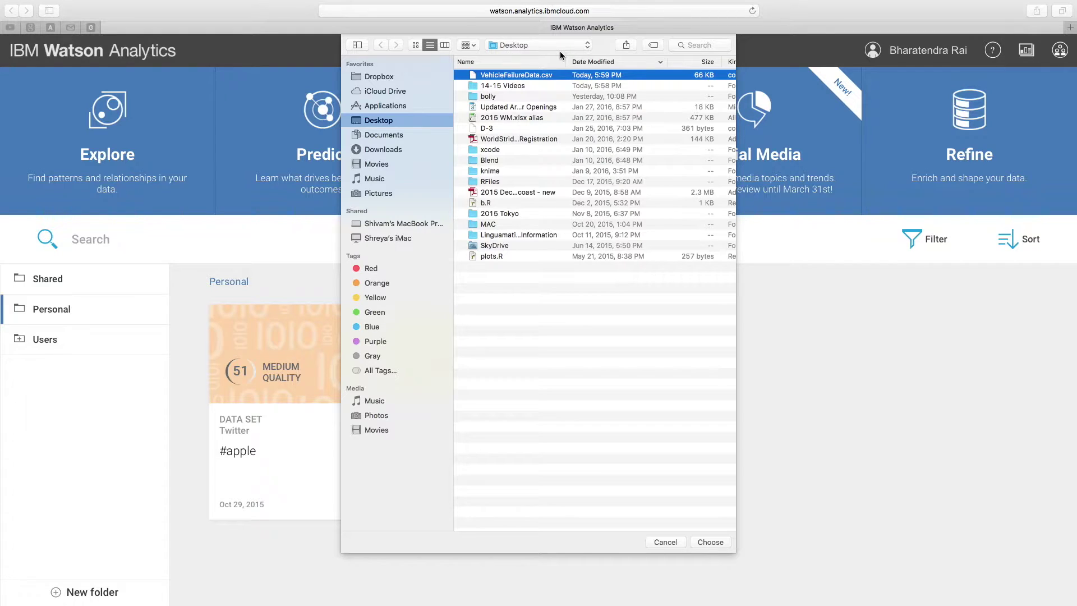
left_click(719, 542)
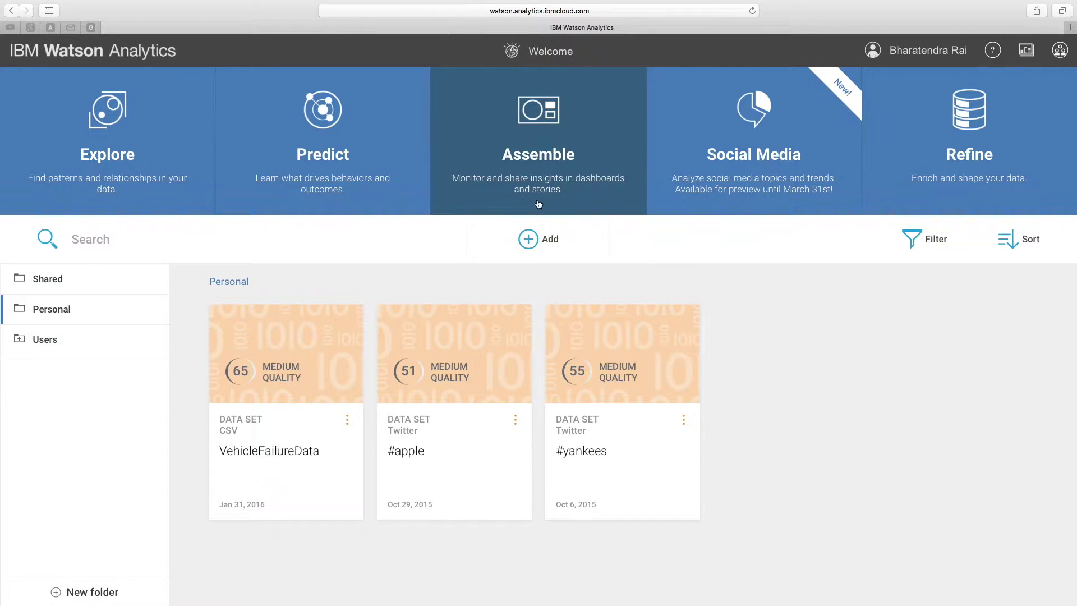
Assemble a VehicleFailureData View dashboard from VehicleFailureData using the single-page 2x2 layout.
left_click(536, 128)
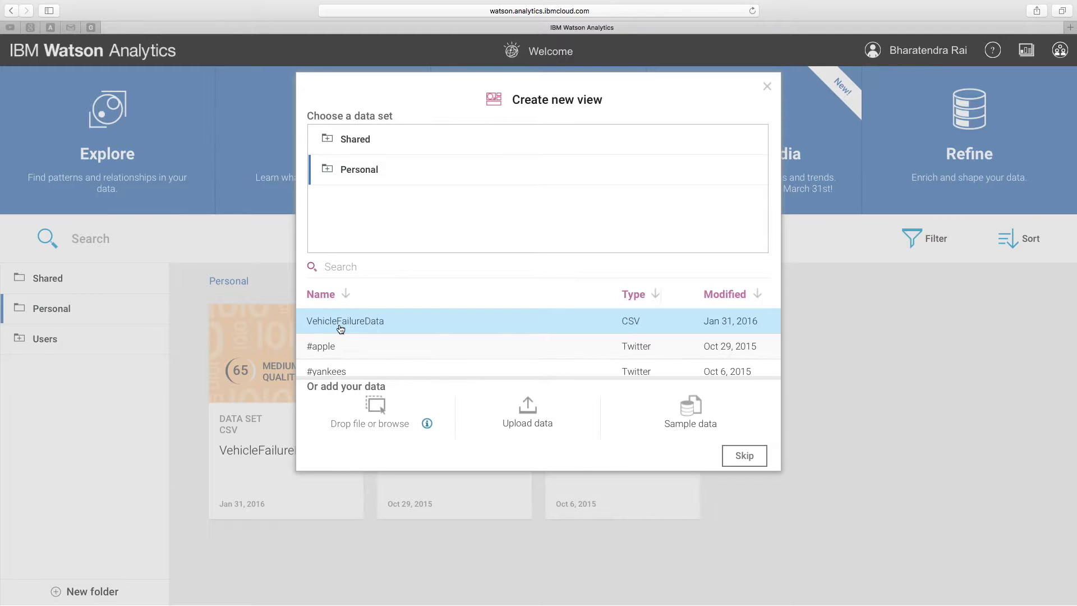
left_click(379, 327)
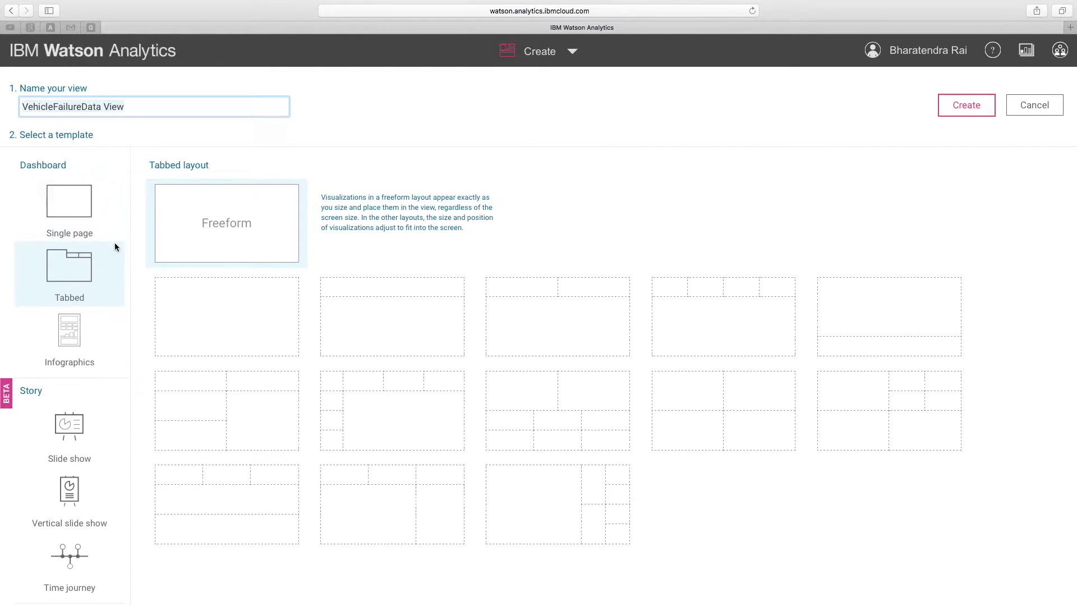
left_click(64, 200)
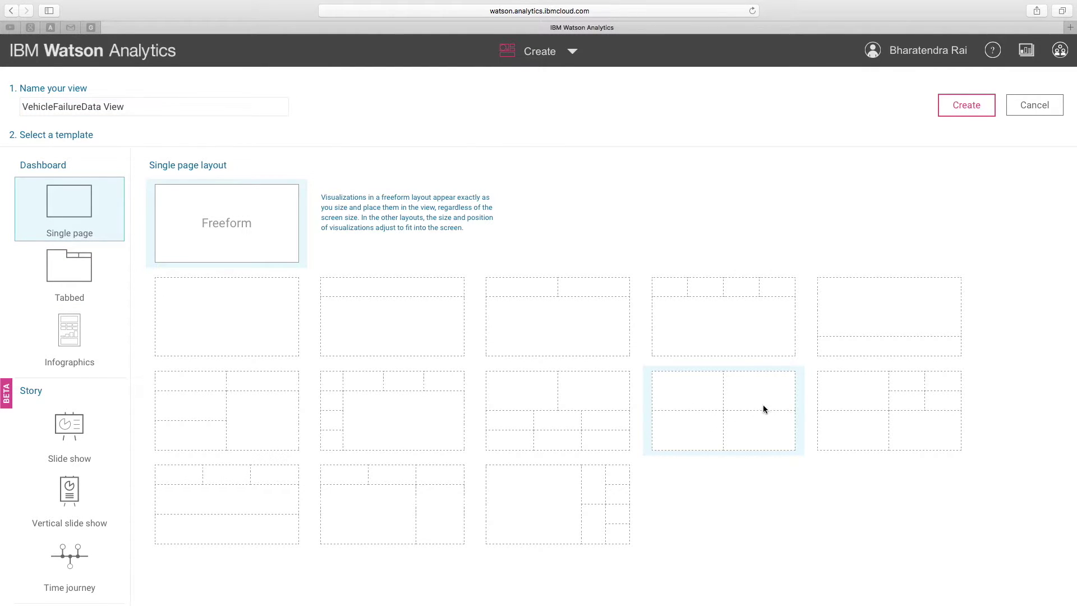
double_click(728, 422)
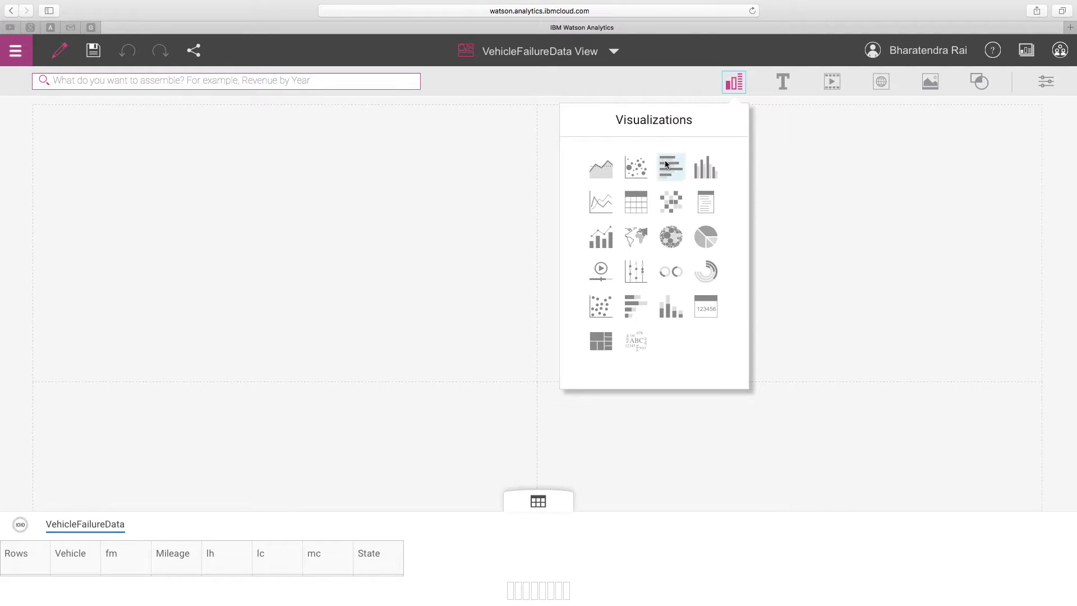
Add a treemap with State as Level One and Size by, then collapse it into the top-left panel.
left_click(599, 344)
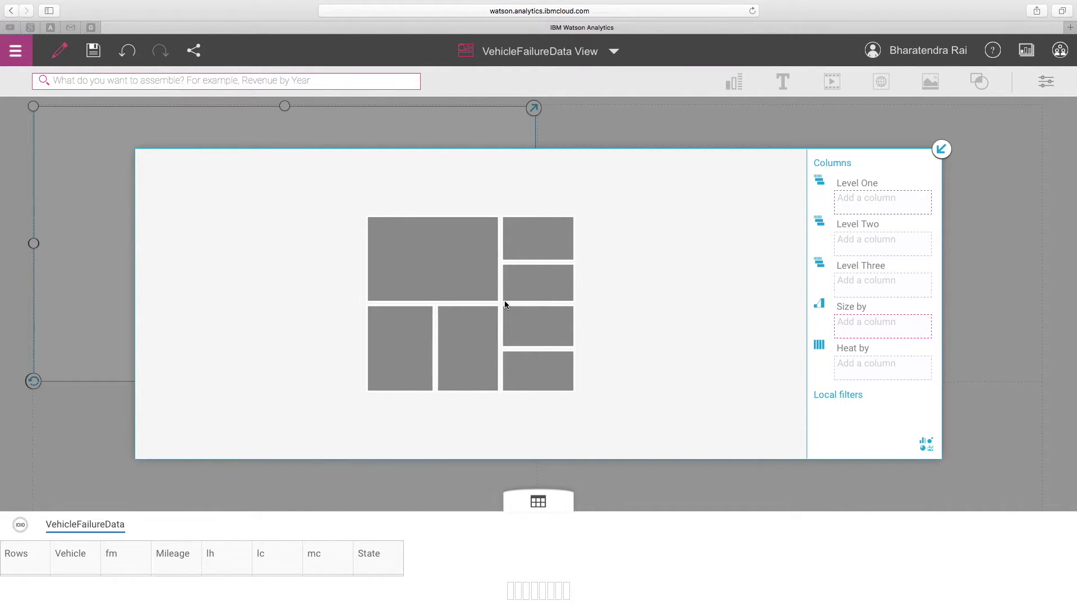
left_click_drag(381, 564, 854, 191)
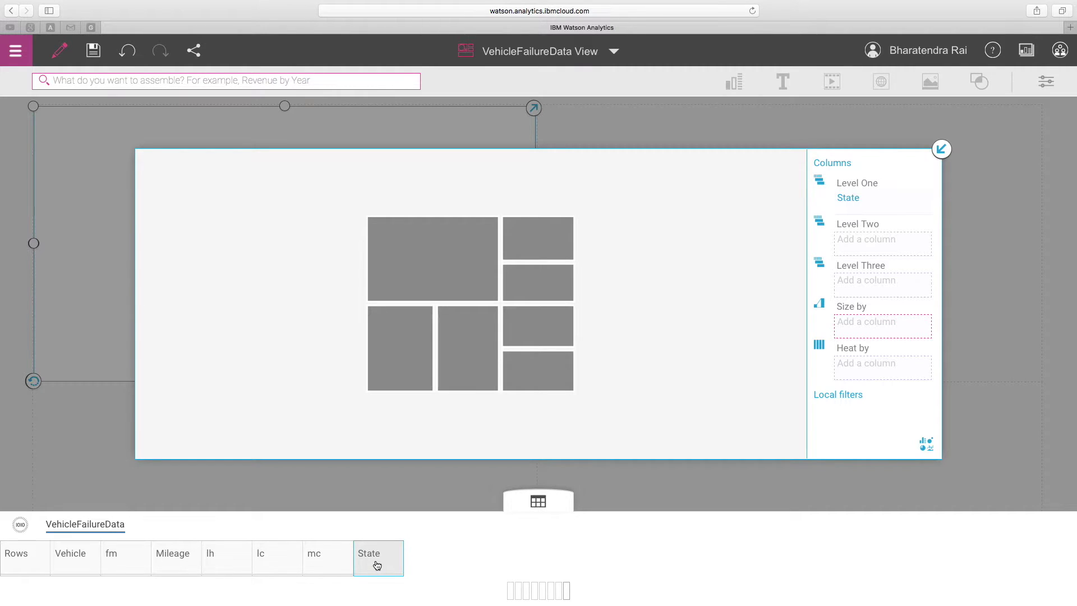
left_click_drag(377, 565, 845, 318)
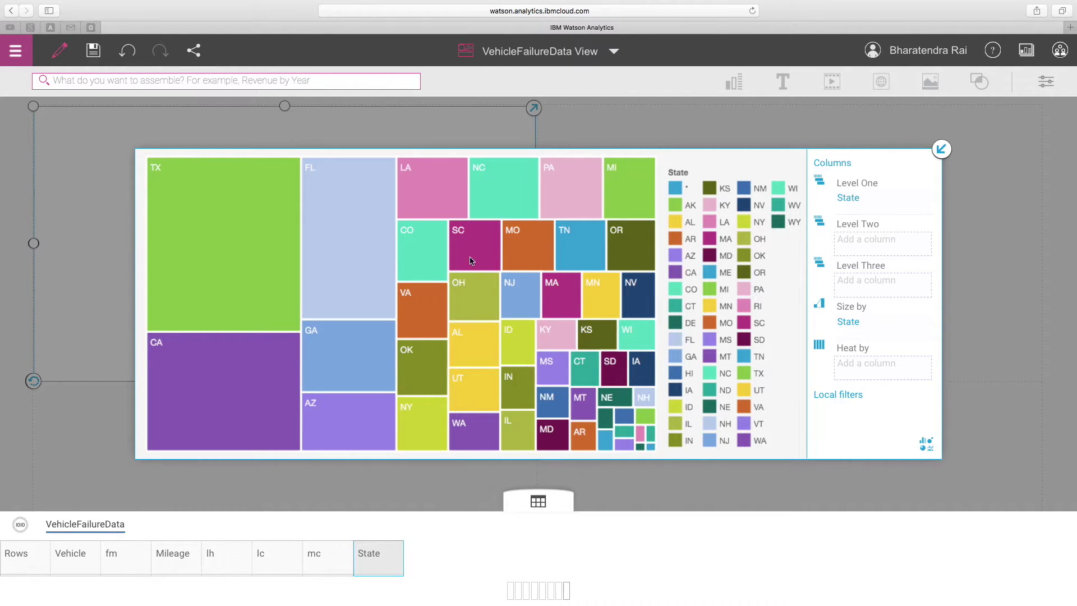
left_click(942, 150)
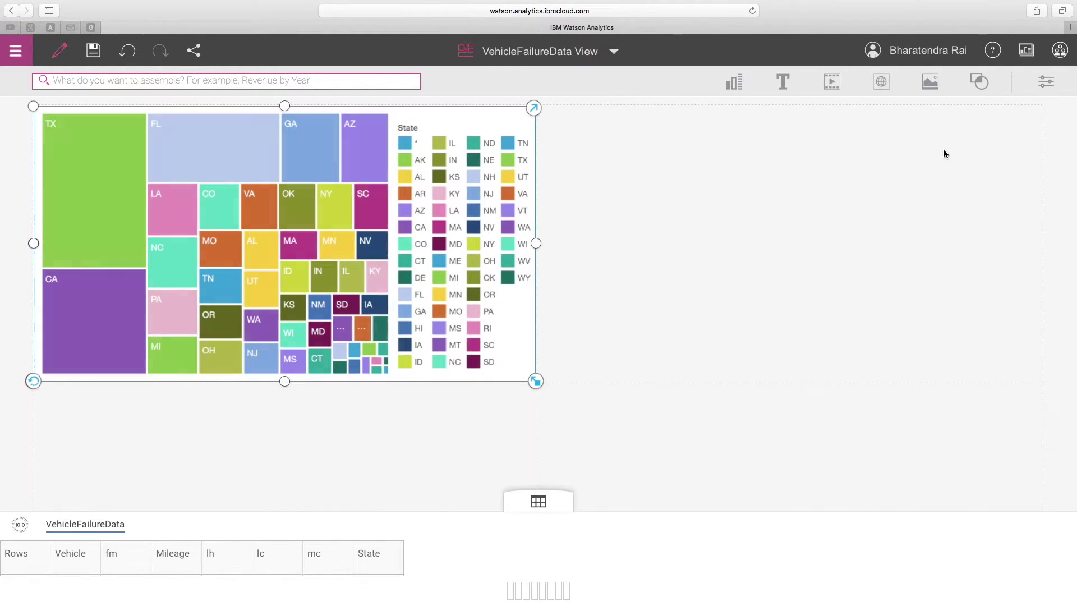
Add a map visualization with State as Regions and lh as Region Heat.
left_click(807, 224)
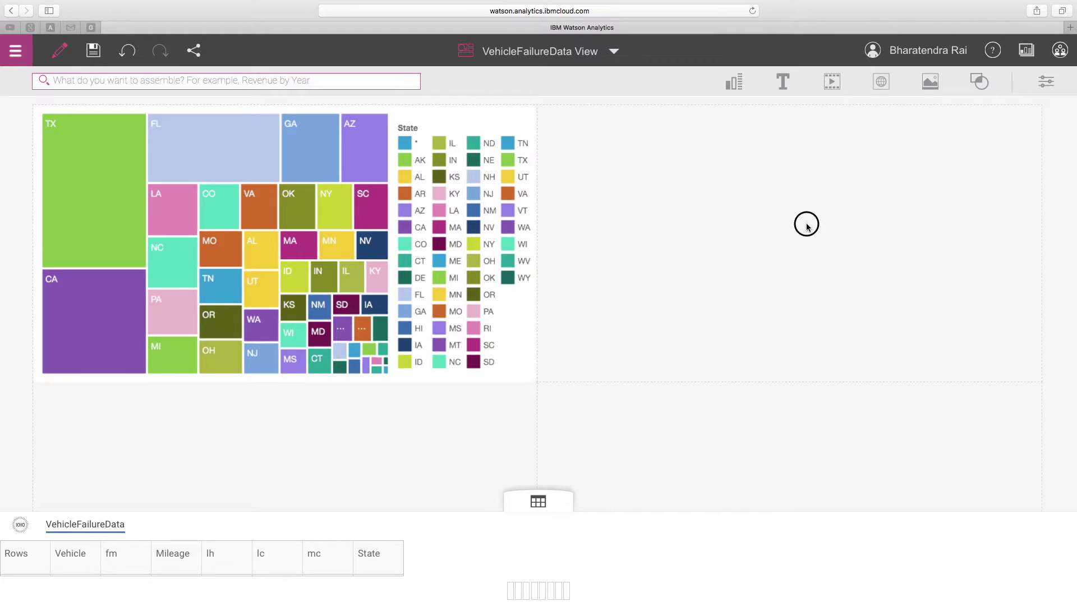
left_click(739, 85)
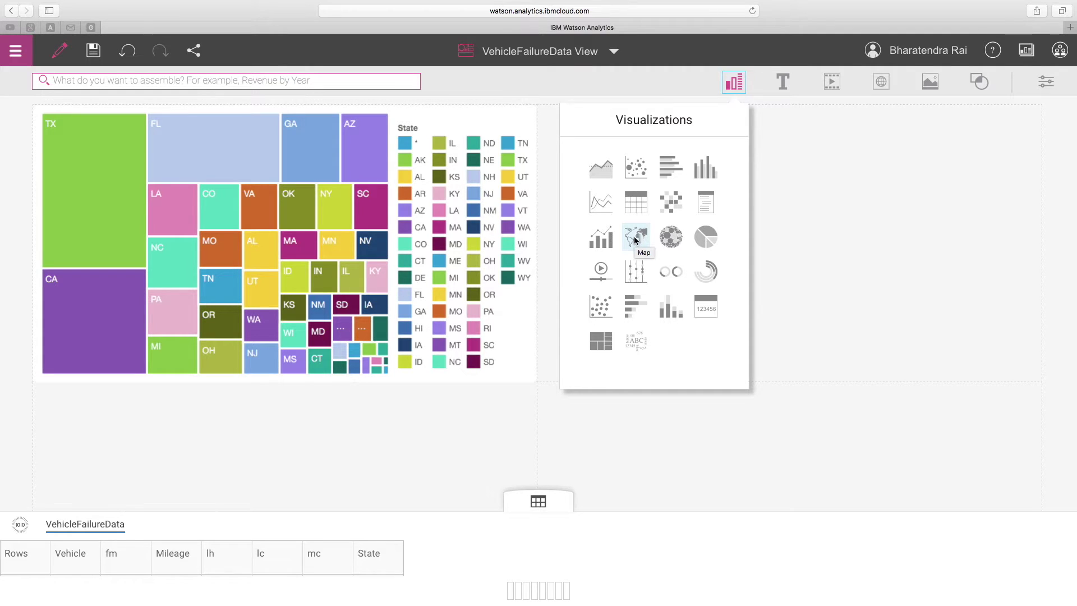
left_click(635, 237)
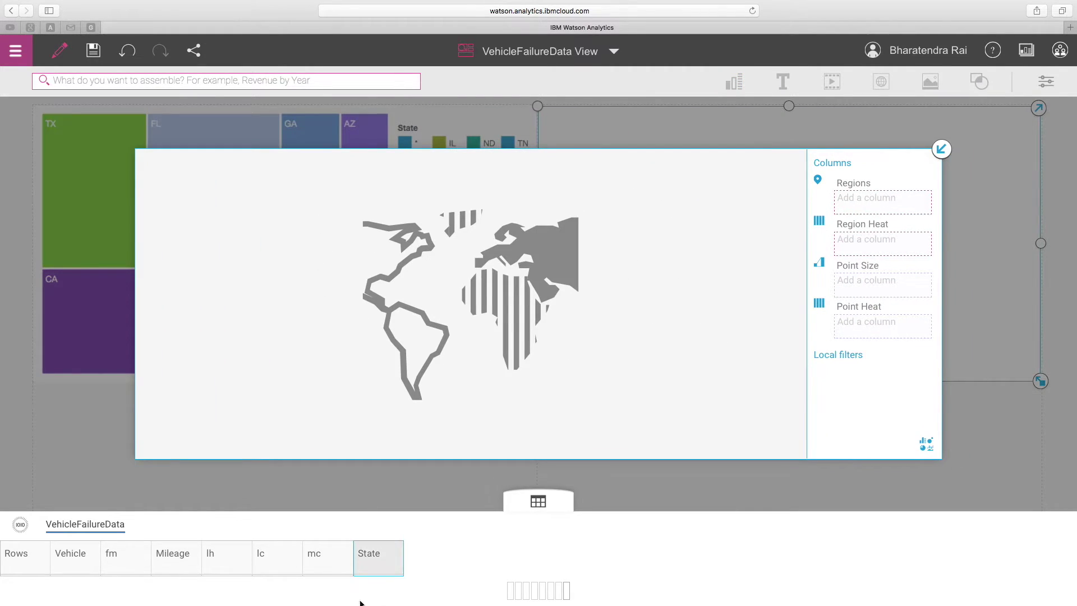
left_click(379, 564)
left_click_drag(379, 564, 853, 197)
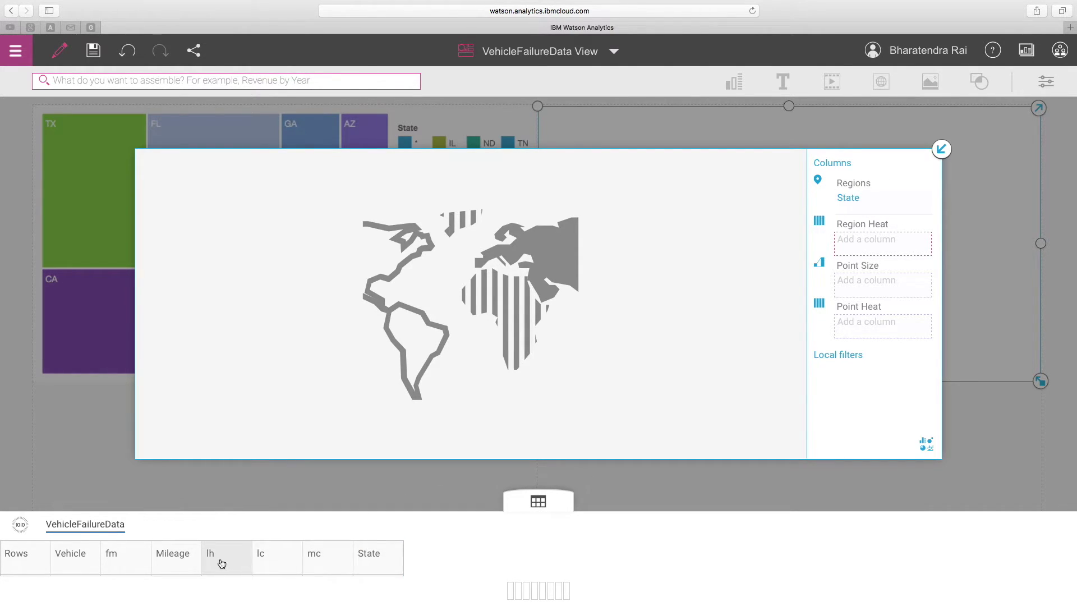
left_click_drag(221, 562, 850, 239)
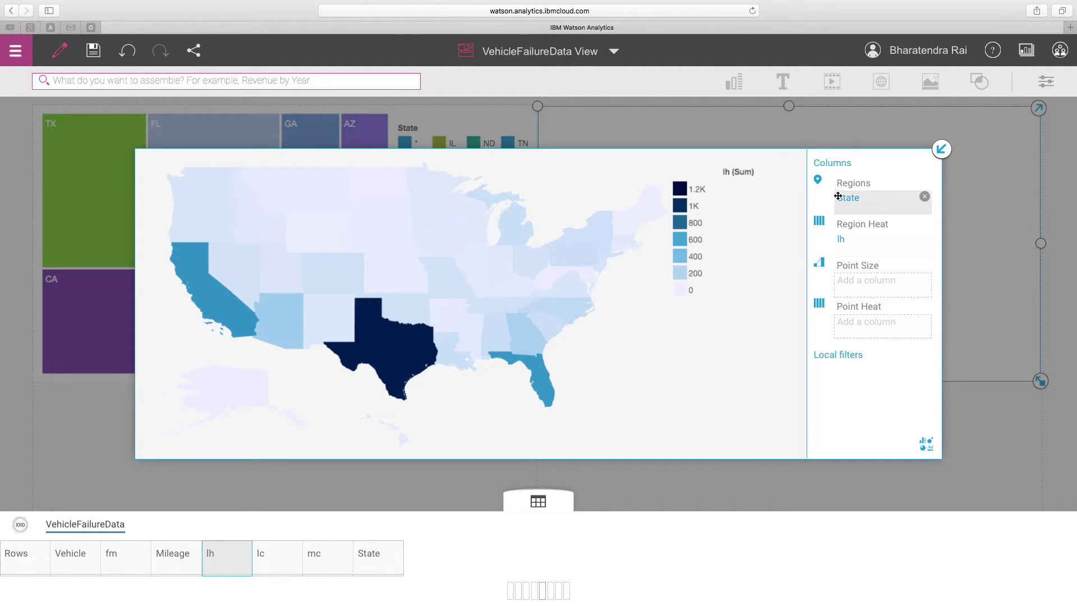
Change the lh Region Heat summary from sum to average.
left_click(858, 240)
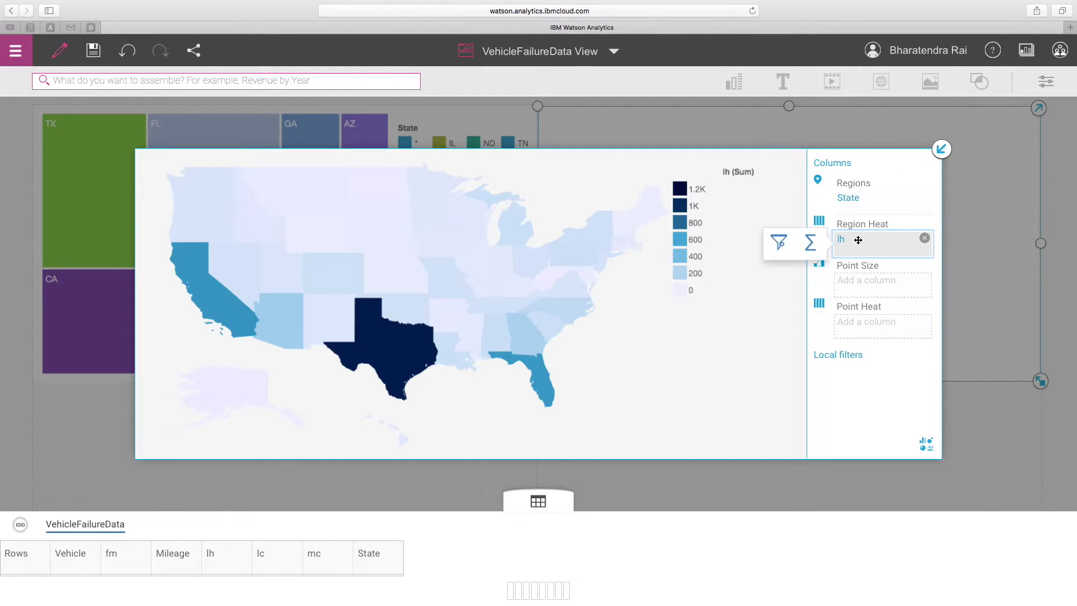
left_click(812, 247)
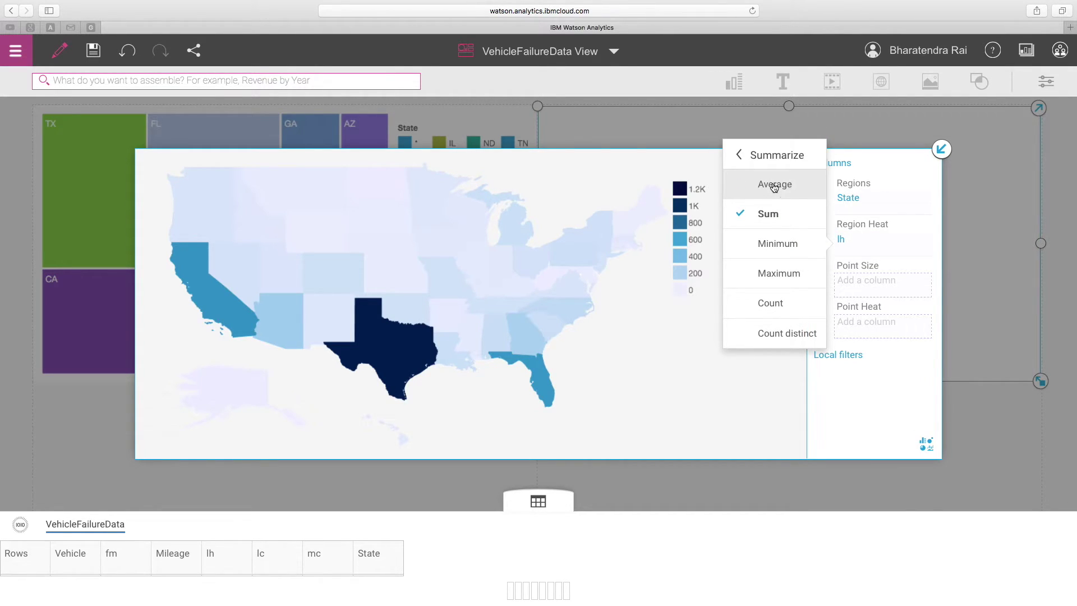
left_click(774, 185)
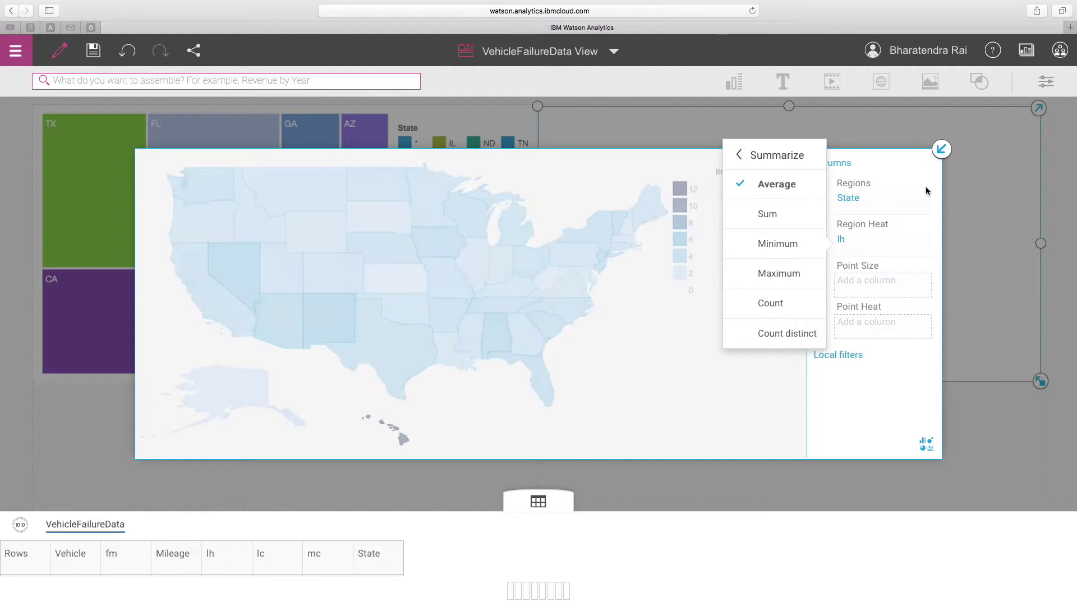
left_click(624, 370)
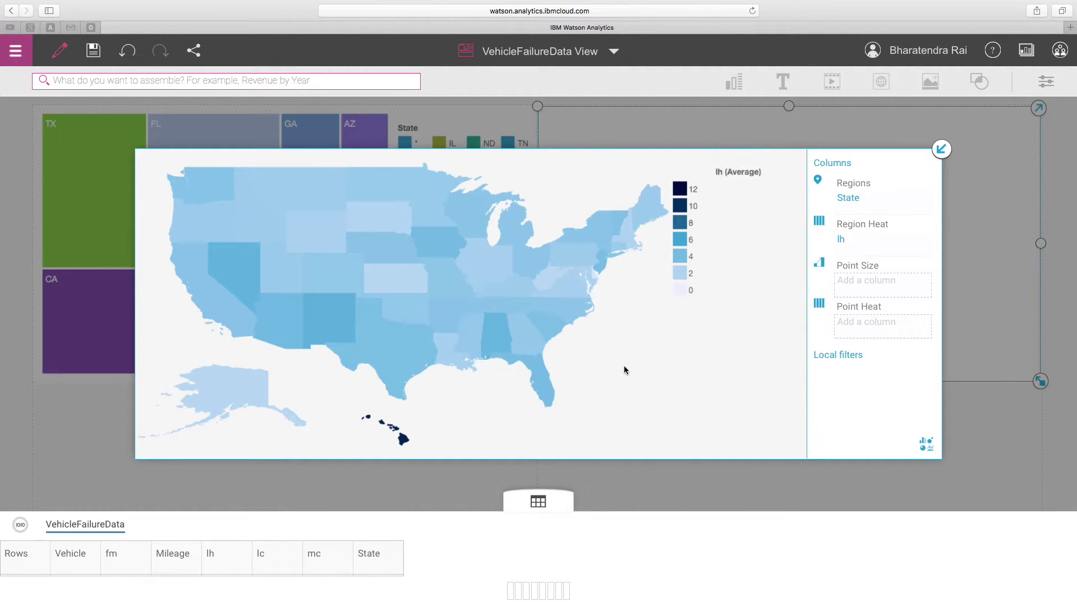
Check the average lh values for Texas, California and Georgia, then clear the selection.
left_click(402, 355)
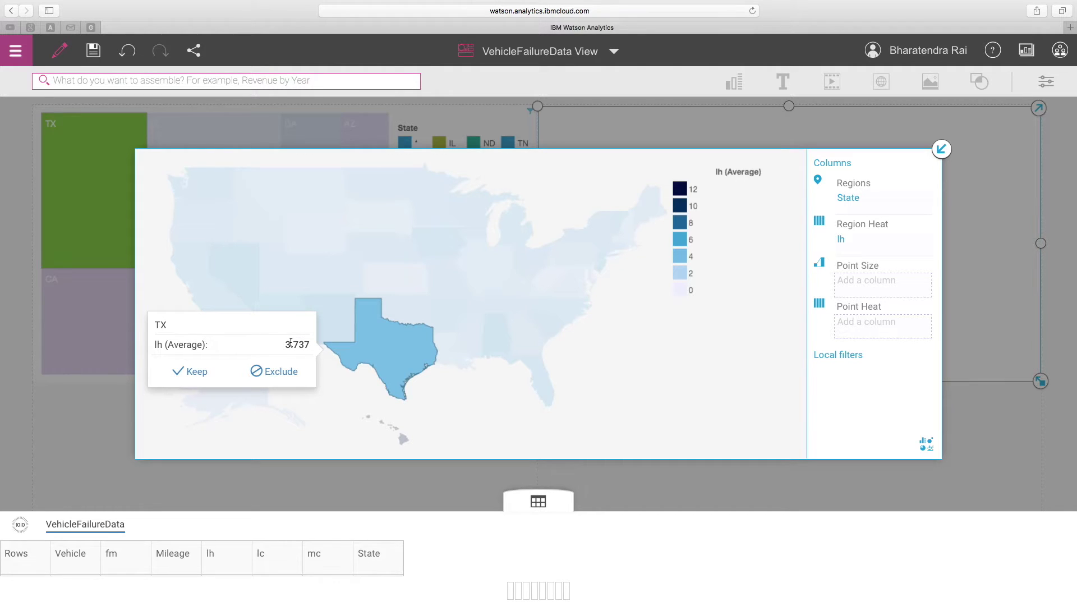
left_click(203, 296)
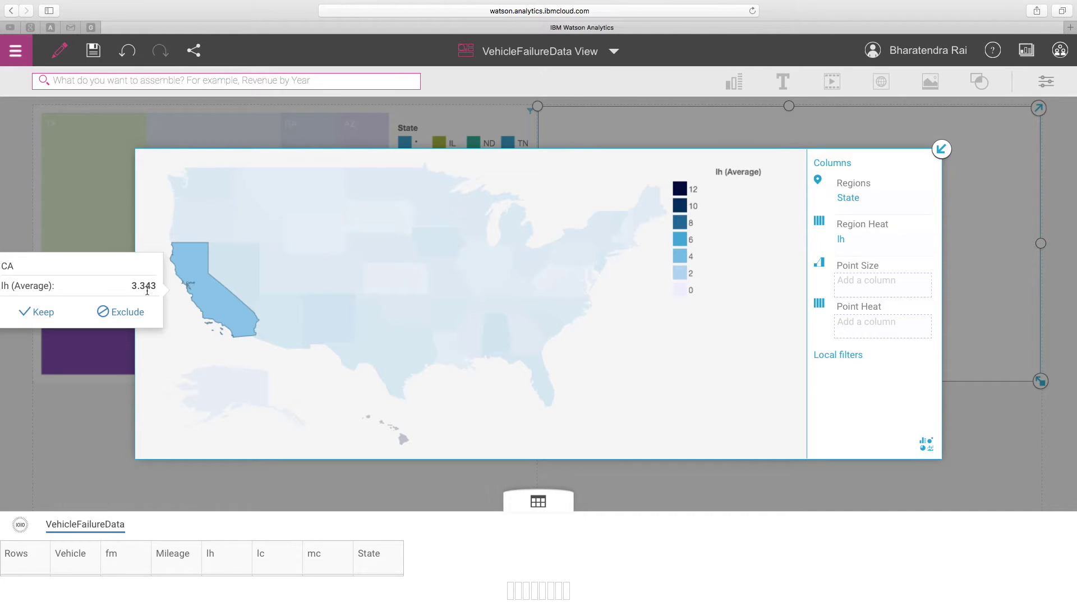
left_click(532, 345)
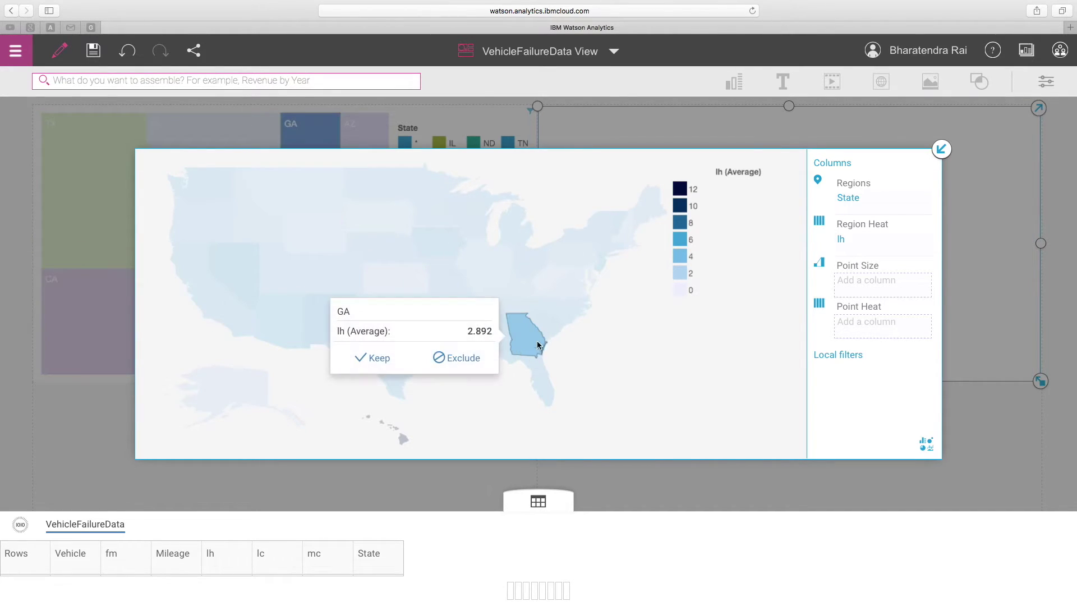
left_click(628, 349)
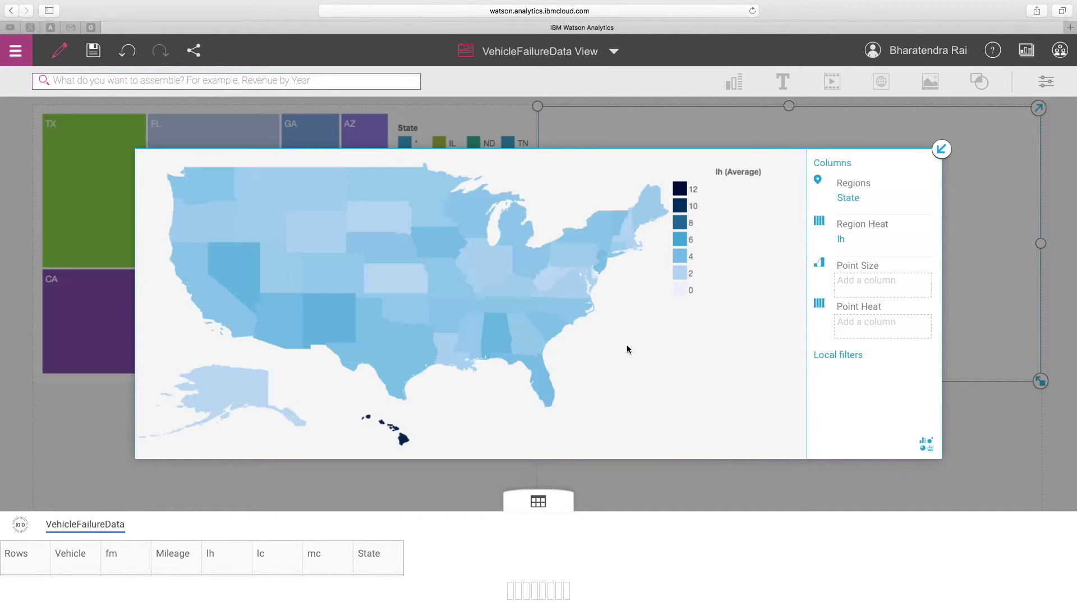
Collapse the average-lh map back into its dashboard tile and deselect it.
left_click(943, 155)
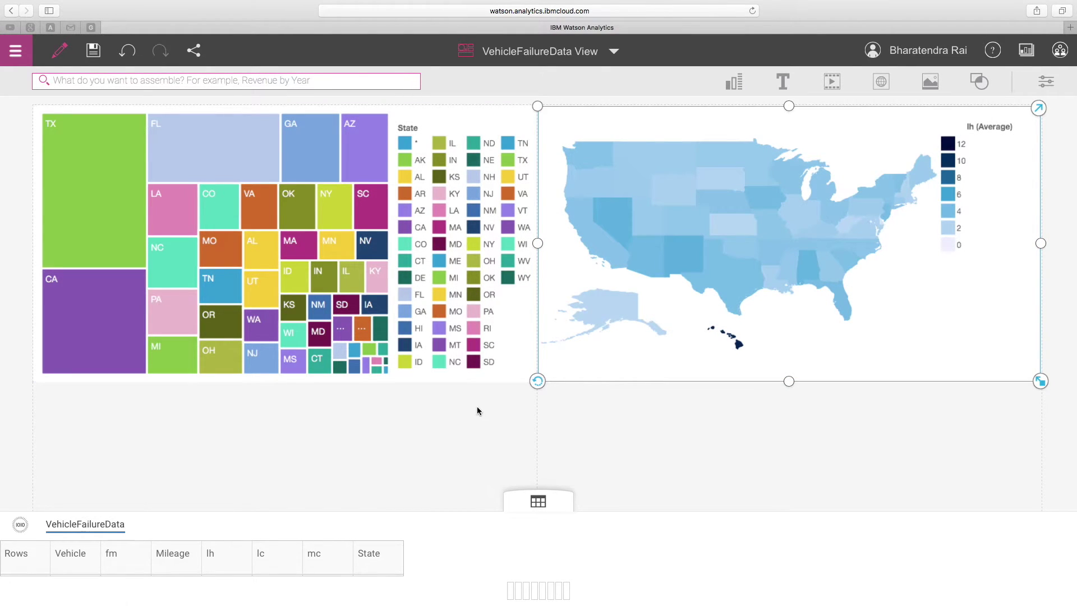
scroll(476, 411, "down", 1)
left_click(332, 432)
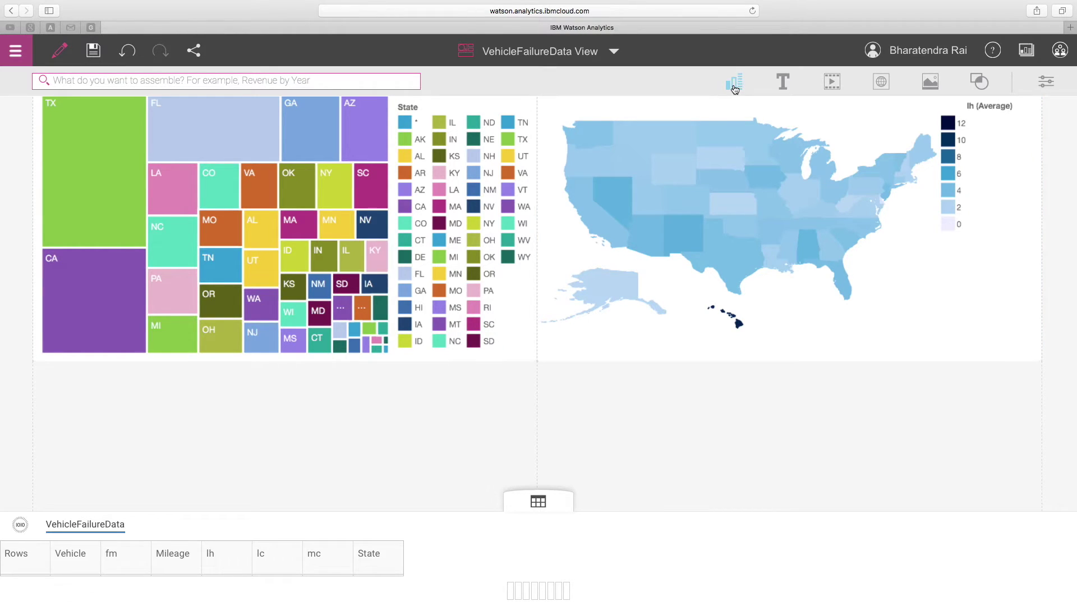
left_click(735, 84)
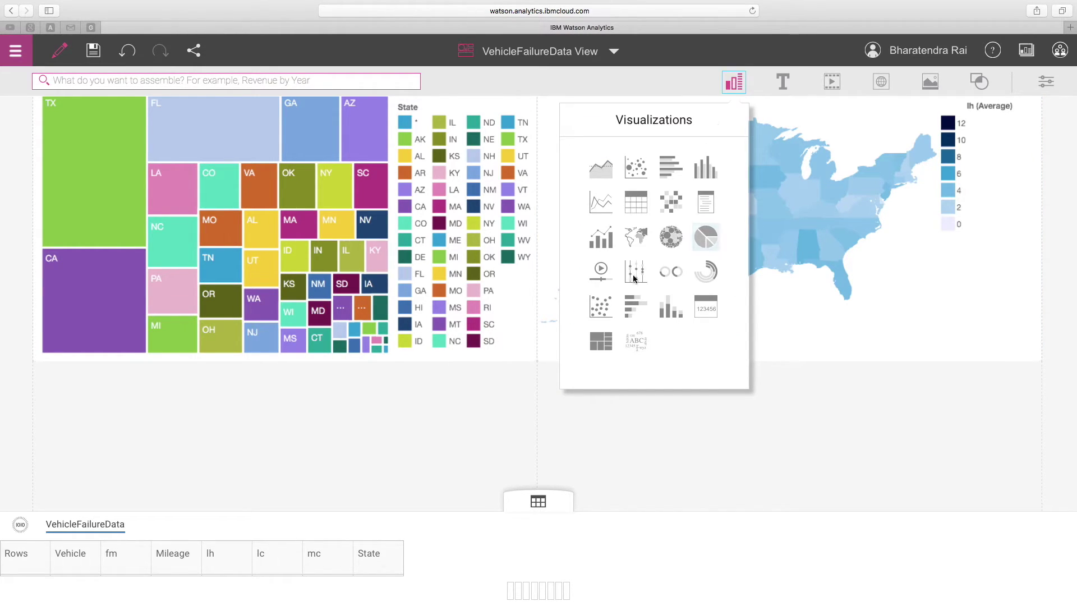
Add a scatter plot with lh on the horizontal axis and lc on the vertical axis.
left_click(599, 308)
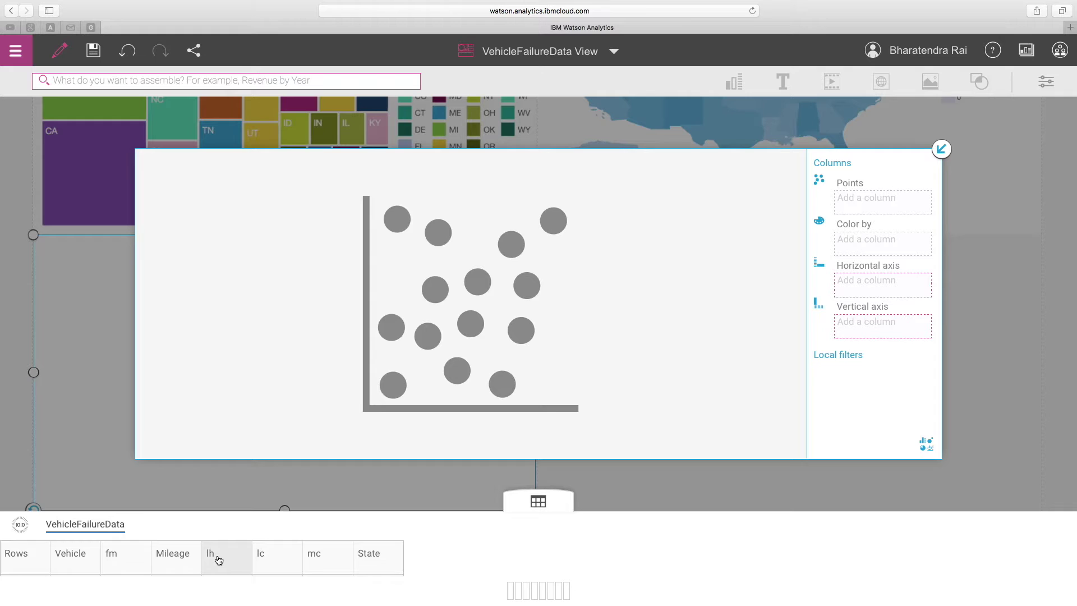
left_click_drag(217, 558, 840, 282)
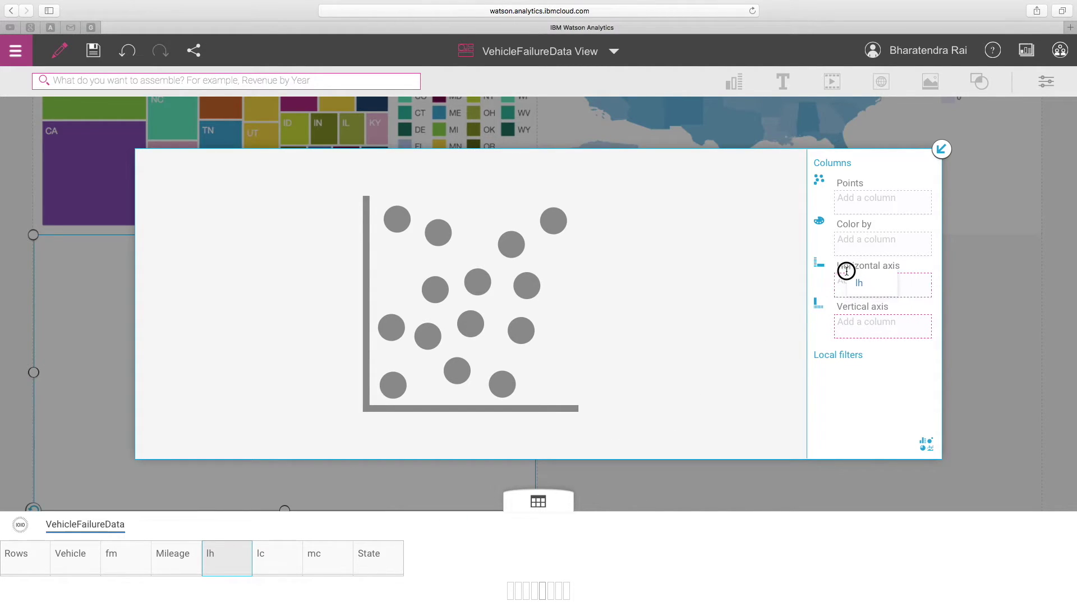
left_click_drag(846, 270, 845, 276)
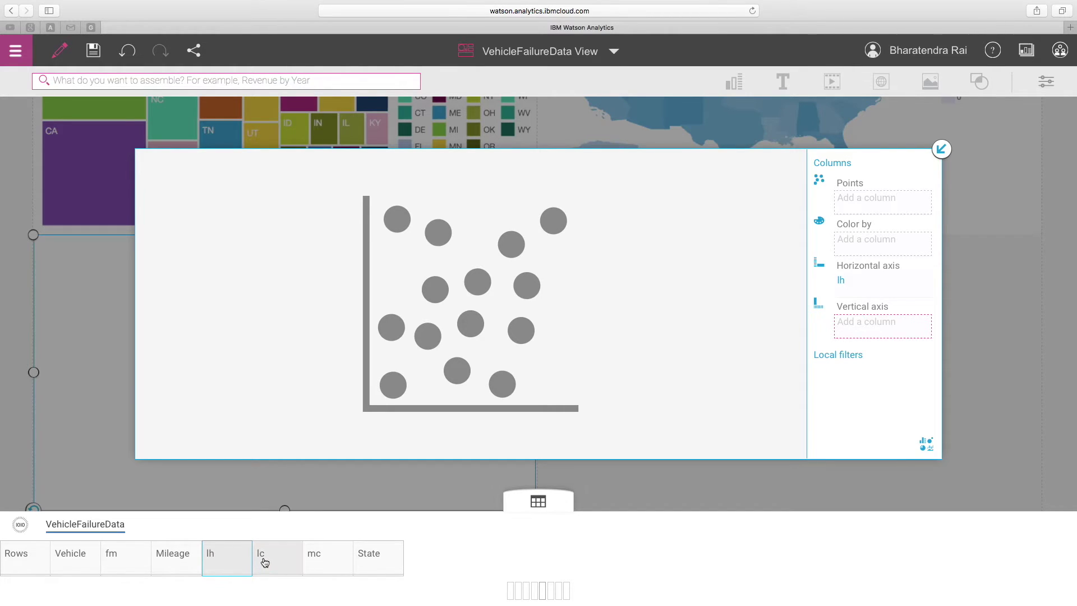
left_click_drag(279, 561, 874, 325)
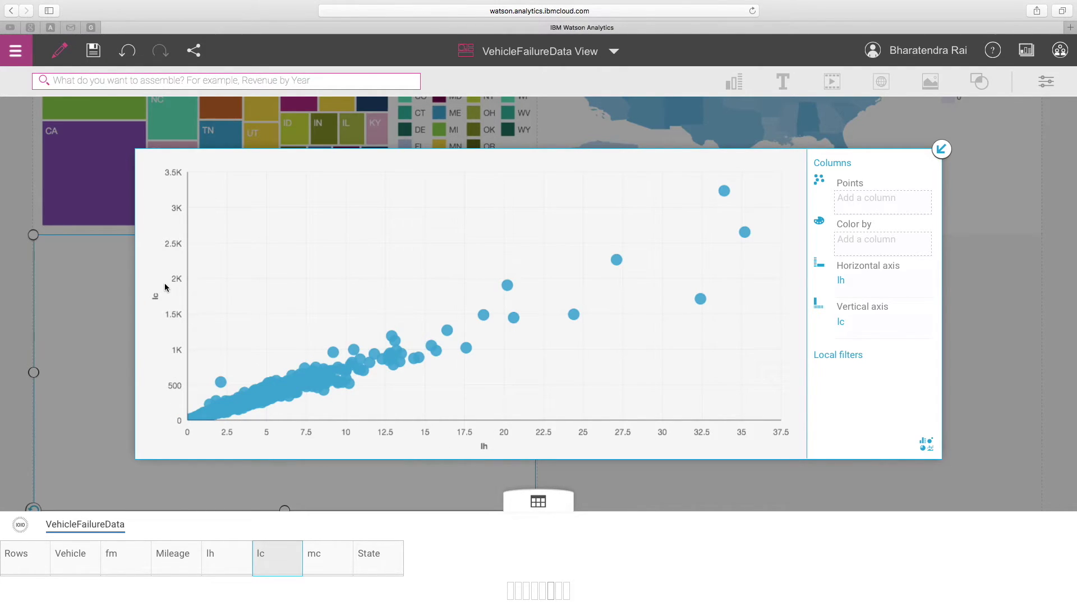
left_click(942, 149)
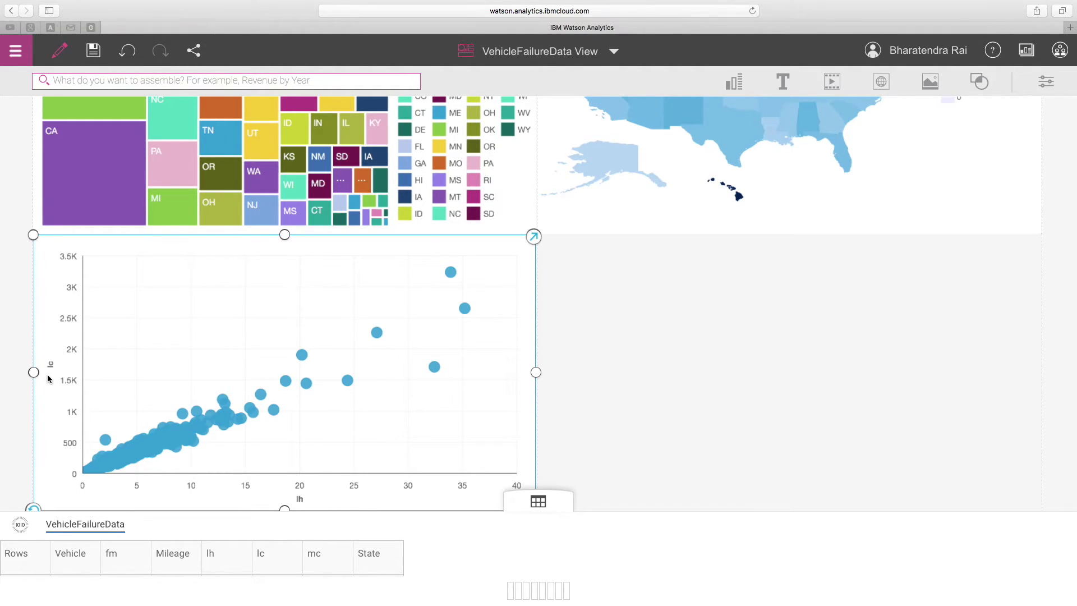
left_click(735, 83)
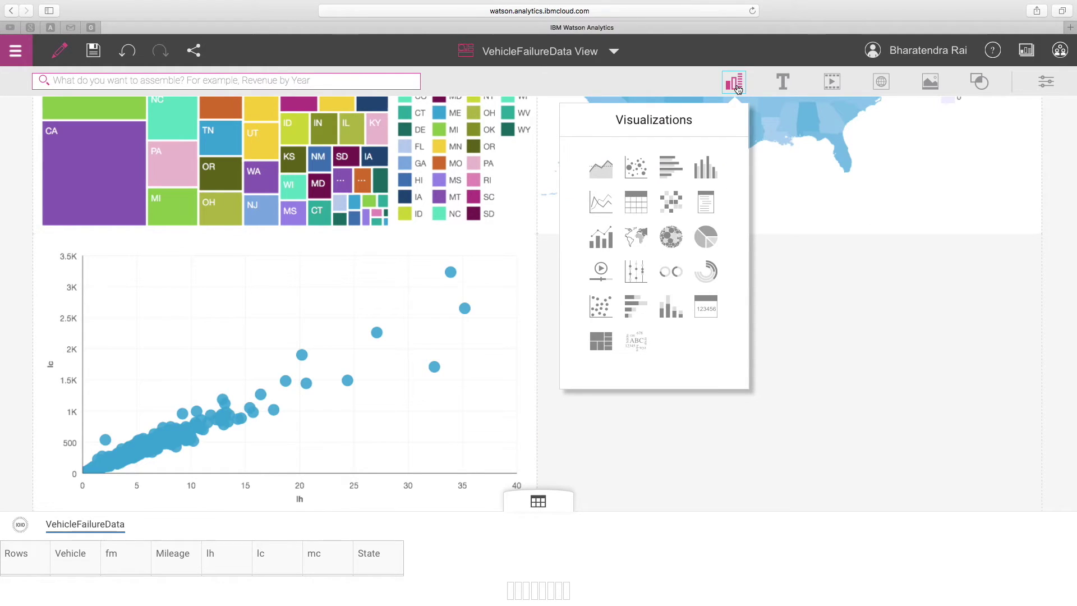
Add a bar chart with State as axis labels and summed mc as values.
left_click(702, 172)
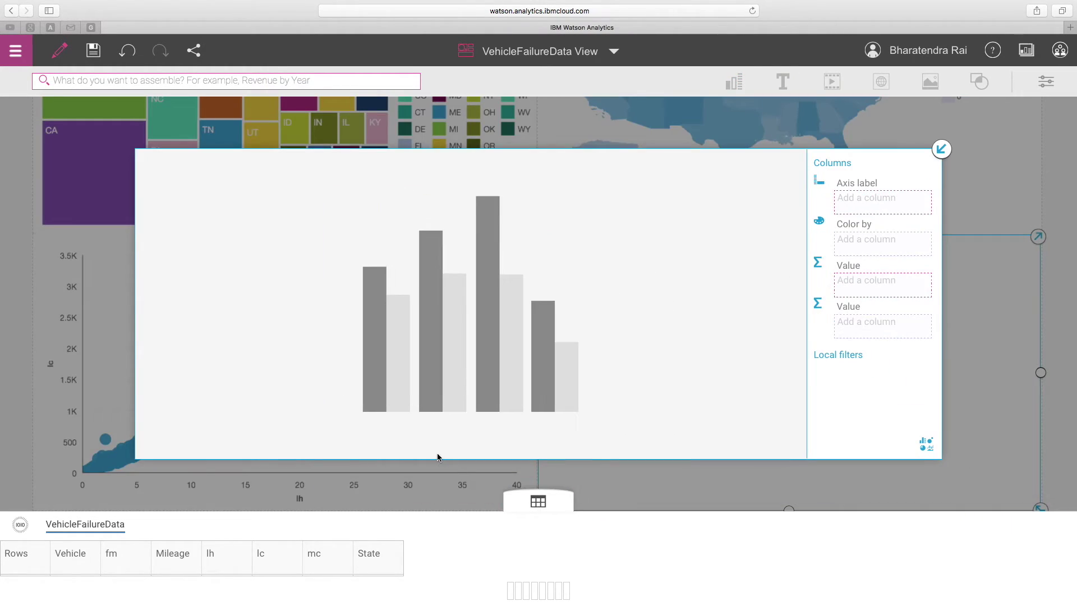
left_click_drag(372, 558, 845, 194)
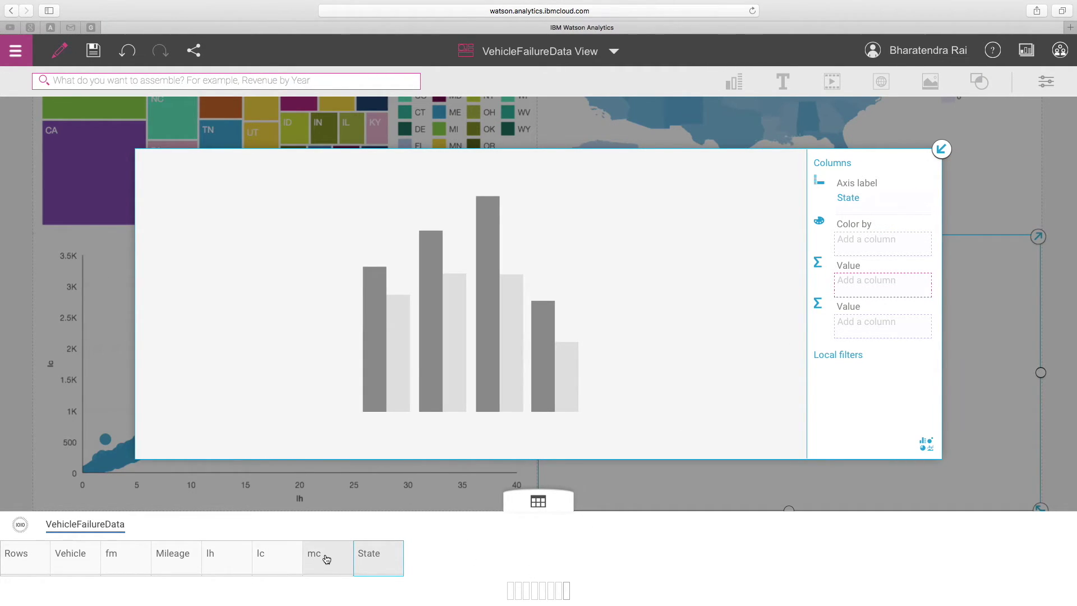
left_click_drag(311, 557, 851, 280)
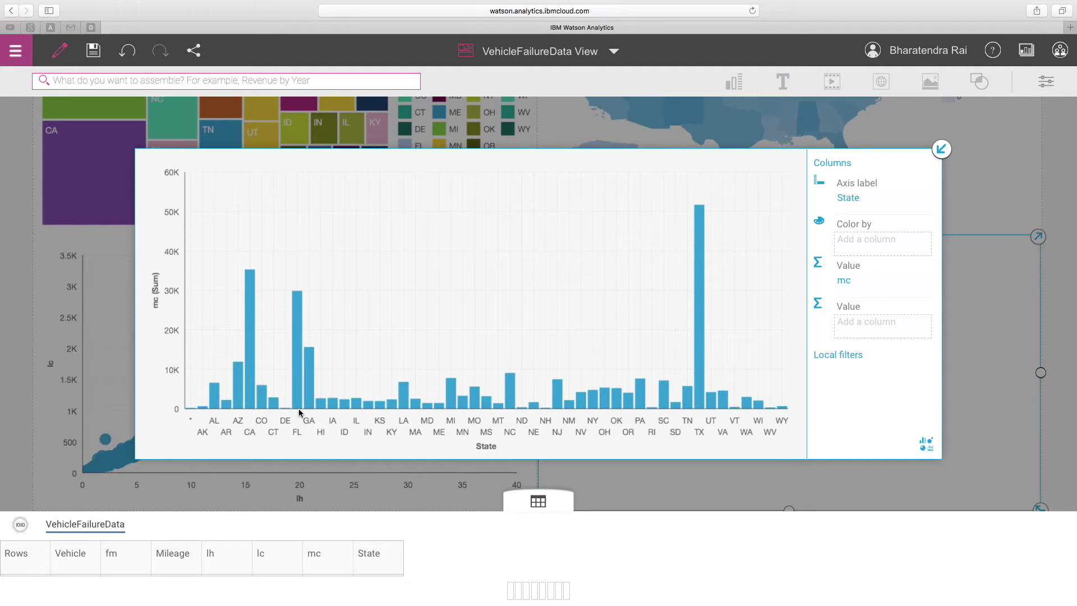
left_click(941, 149)
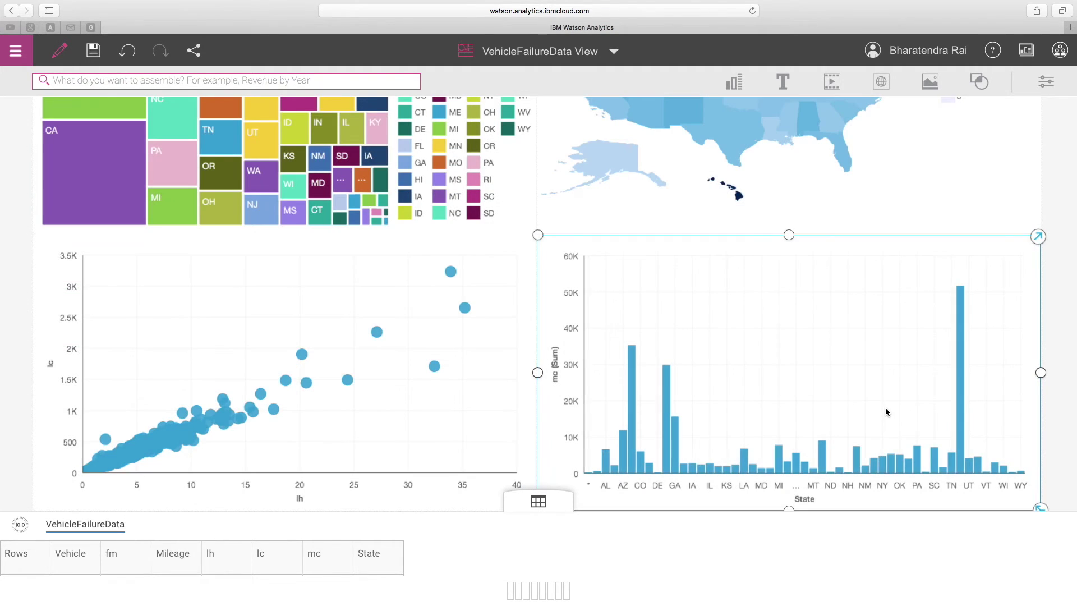
key("super+minus")
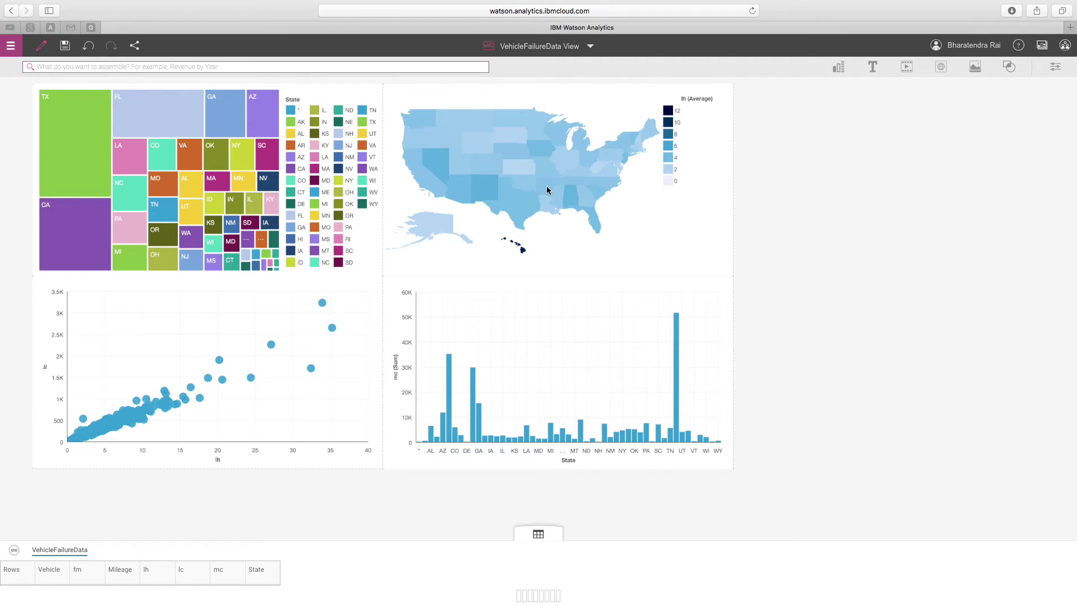
Open the Share dialog for the finished dashboard.
left_click(136, 47)
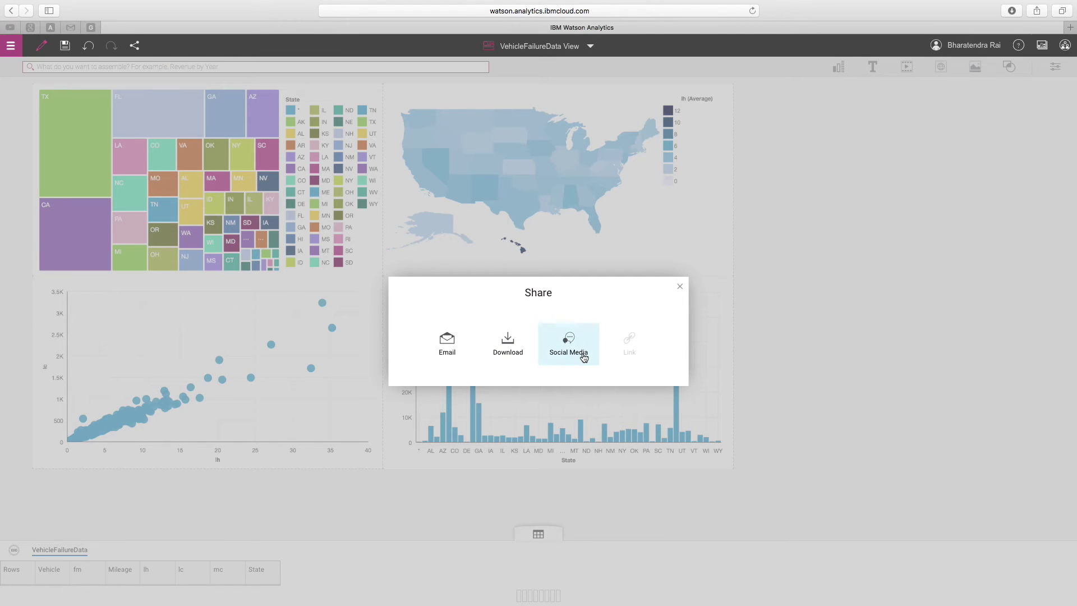
Export the dashboard as a PowerPoint file and open VehicleFailureData View-2.ppt from Safari's downloads.
left_click(508, 350)
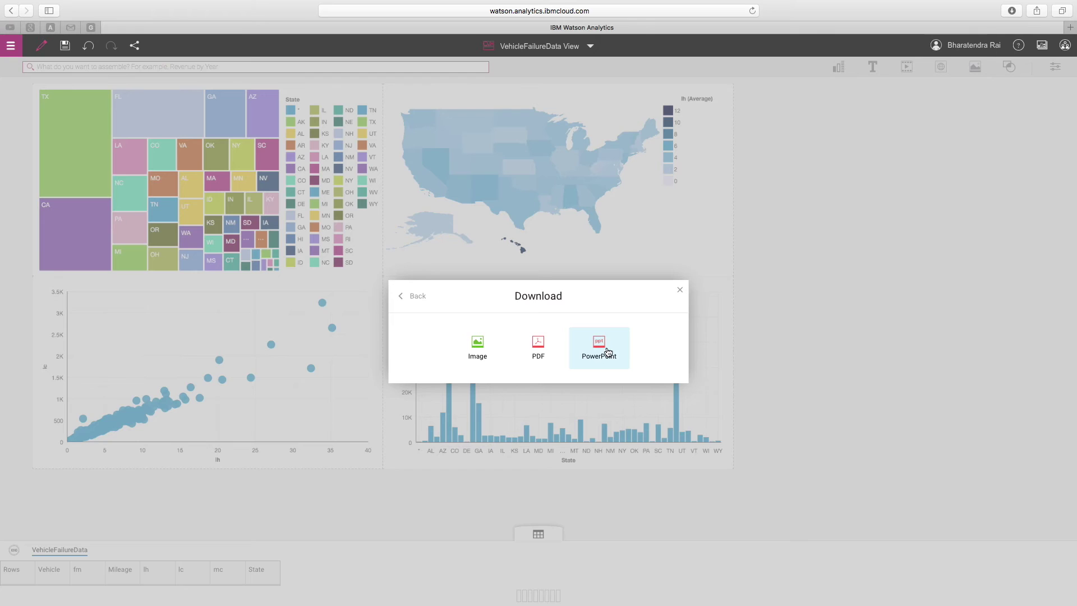
left_click(608, 352)
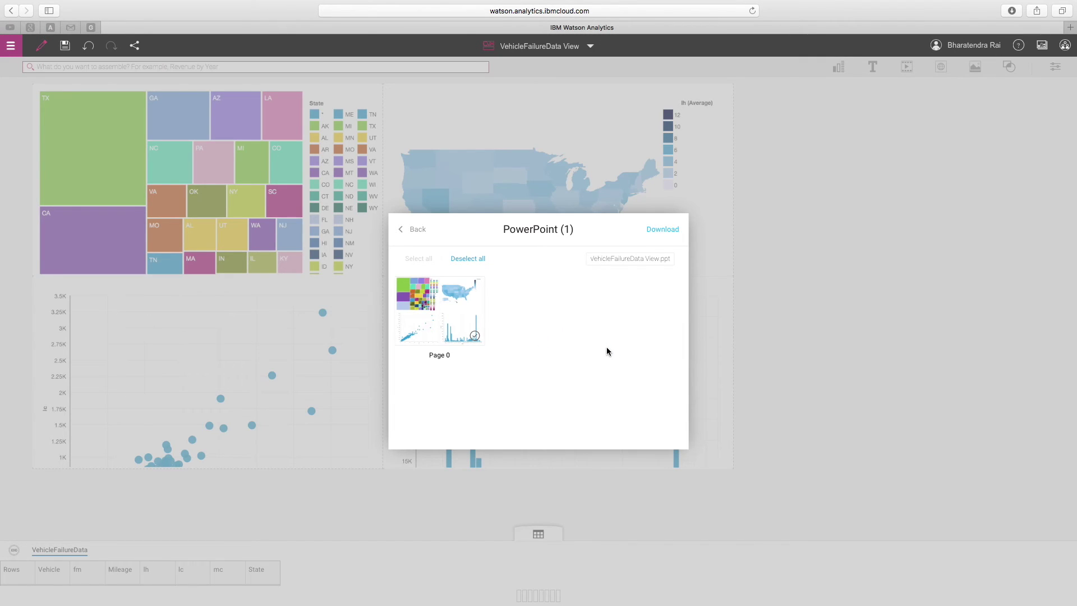
left_click(664, 233)
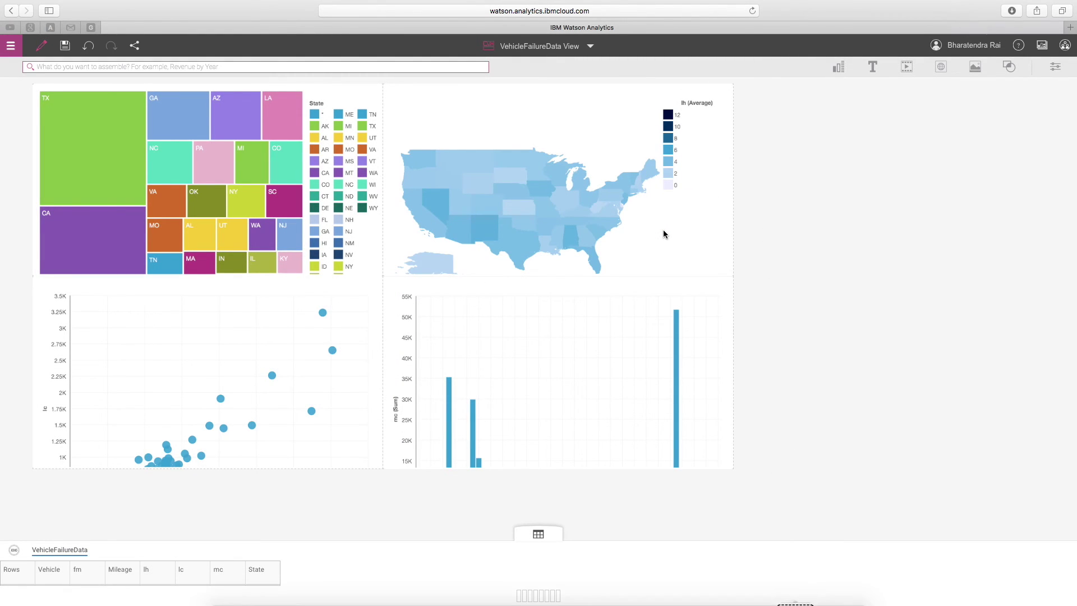
left_click(1013, 11)
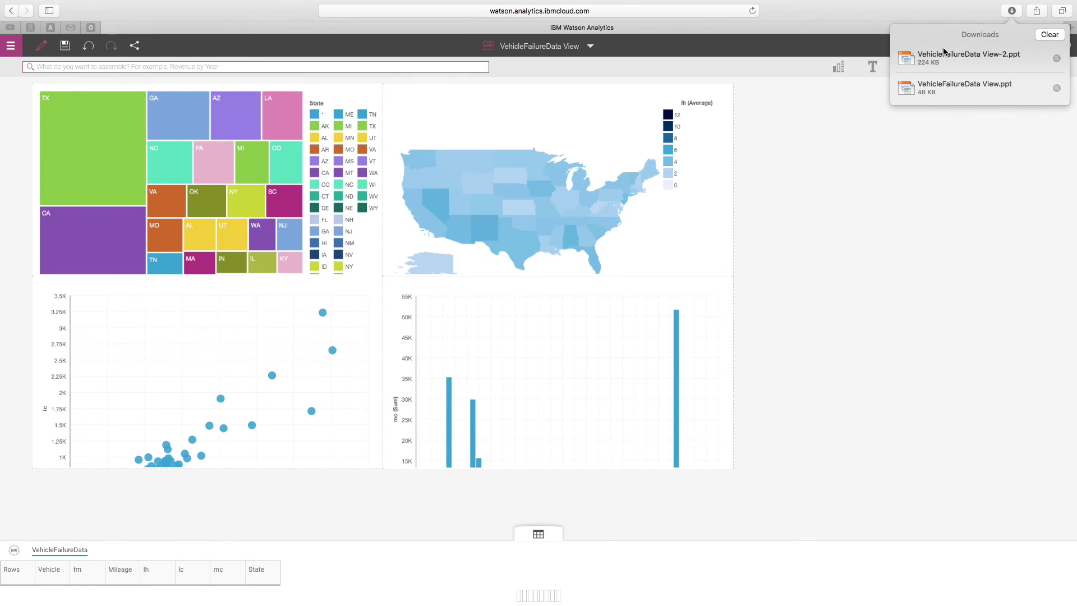
double_click(947, 61)
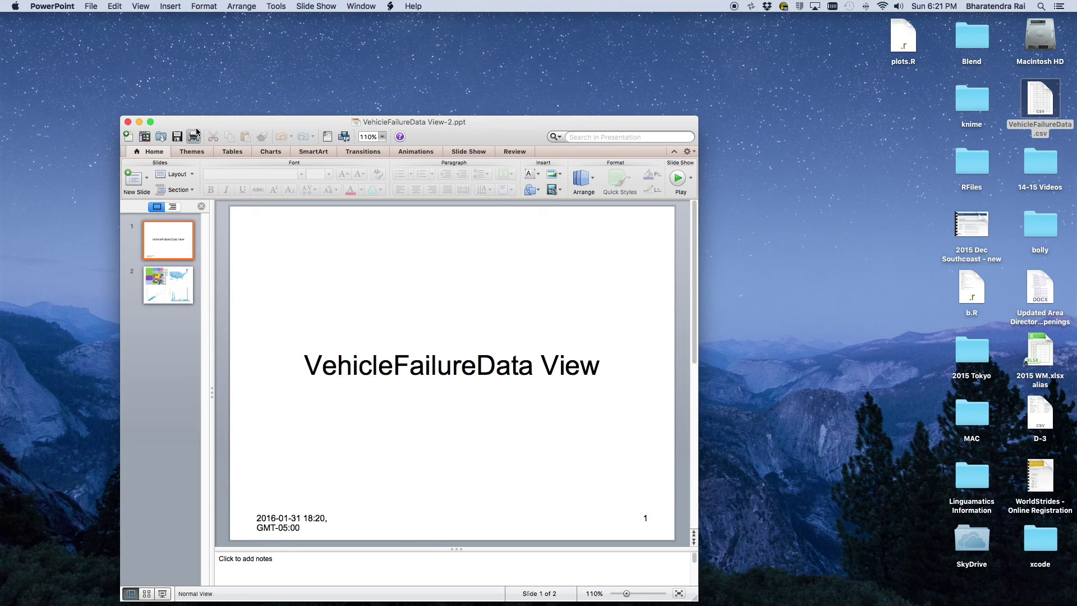
Maximise PowerPoint, preview slide 2, then shrink its dashboard picture by dragging the top-right corner inward.
left_click(150, 122)
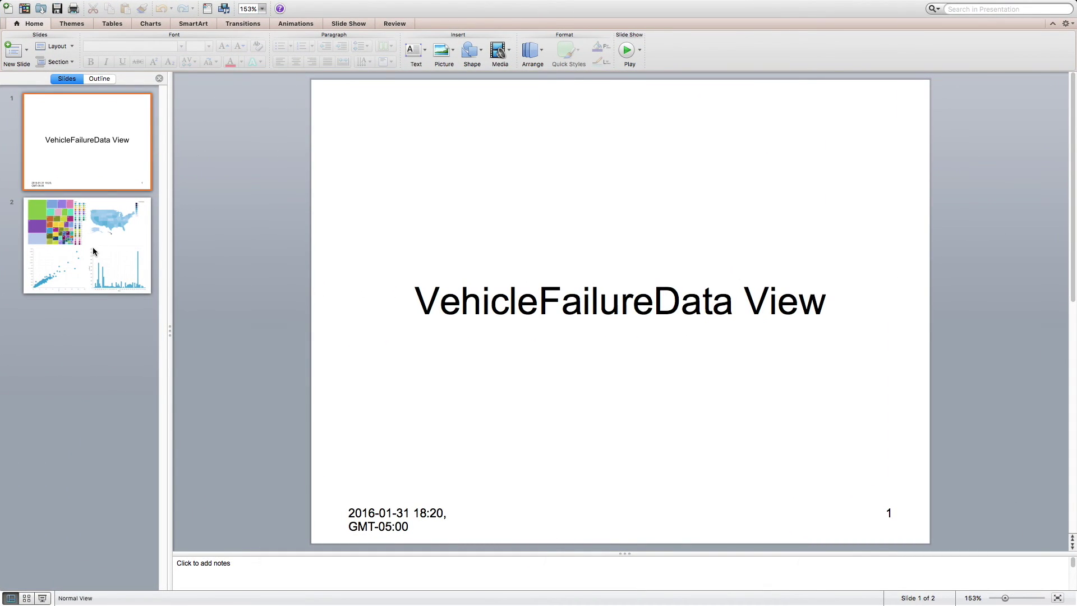
left_click(92, 253)
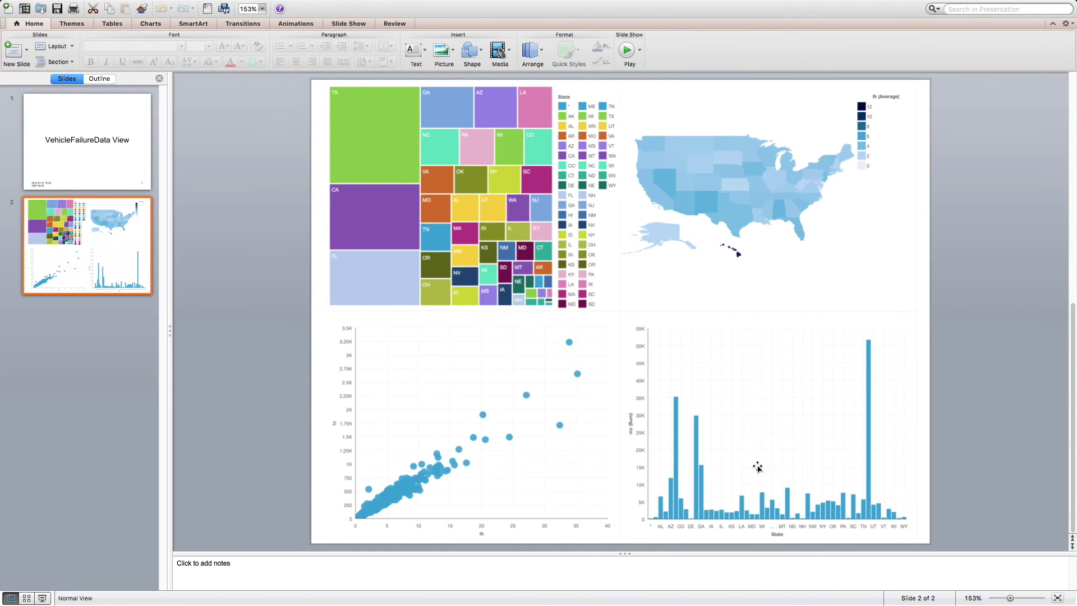
left_click(40, 597)
key("Escape")
left_click(709, 339)
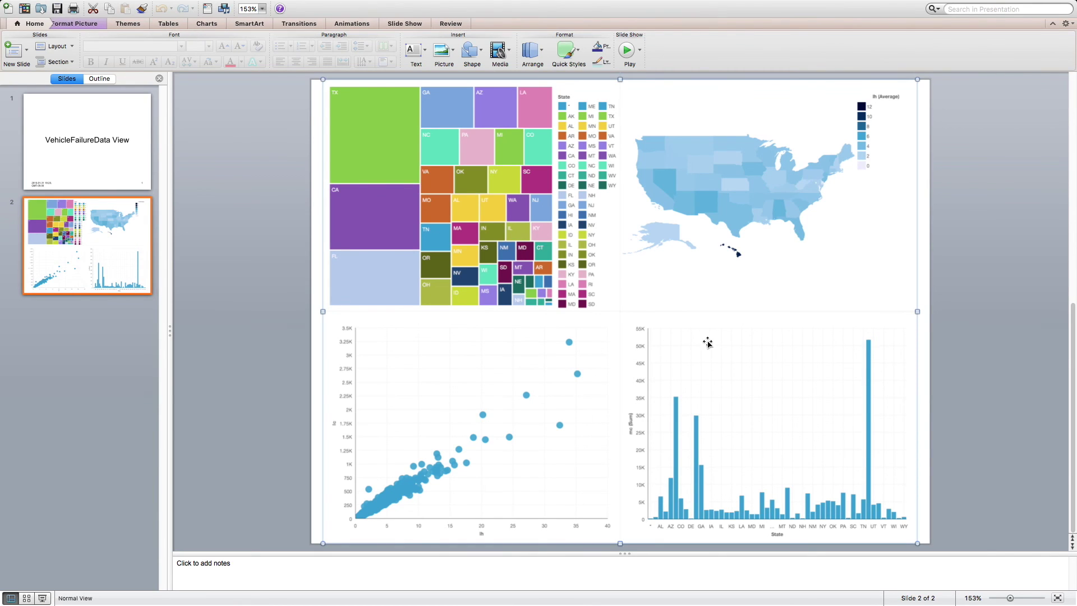
left_click_drag(918, 79, 837, 141)
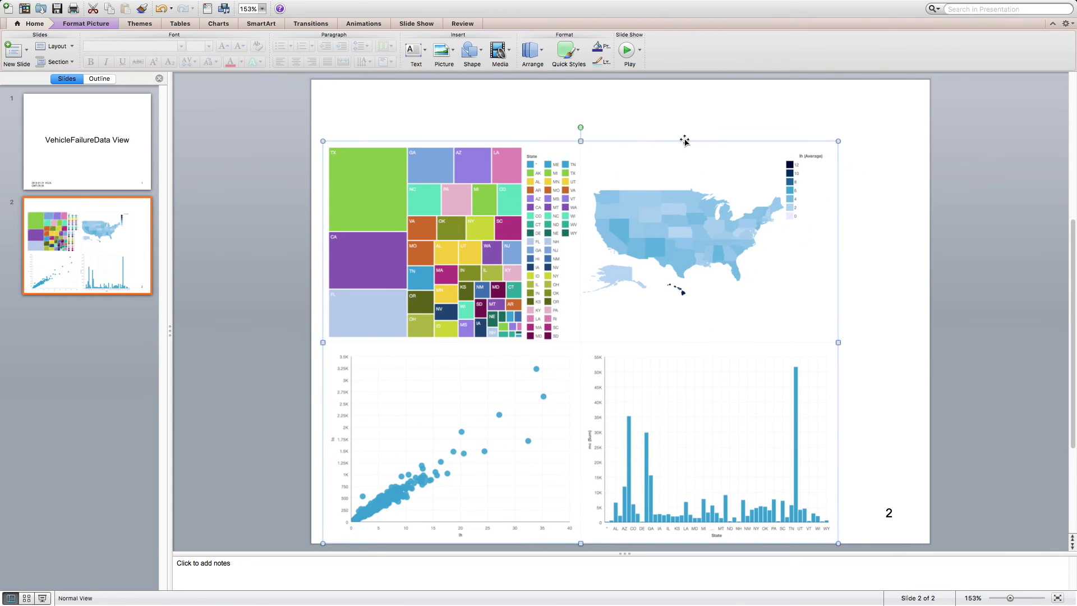